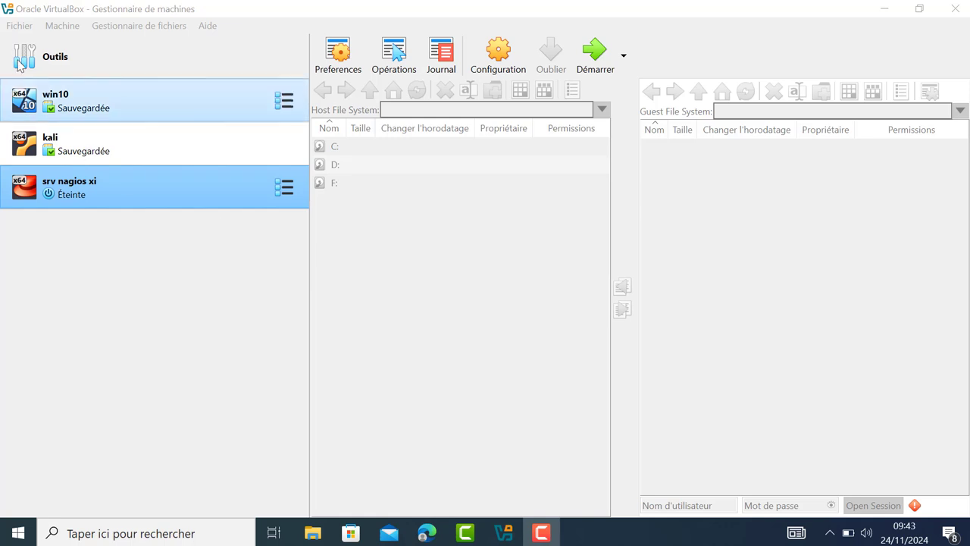
Create a virtual machine named WinServer with the version set to Windows 2019 (64-bit)
click(67, 28)
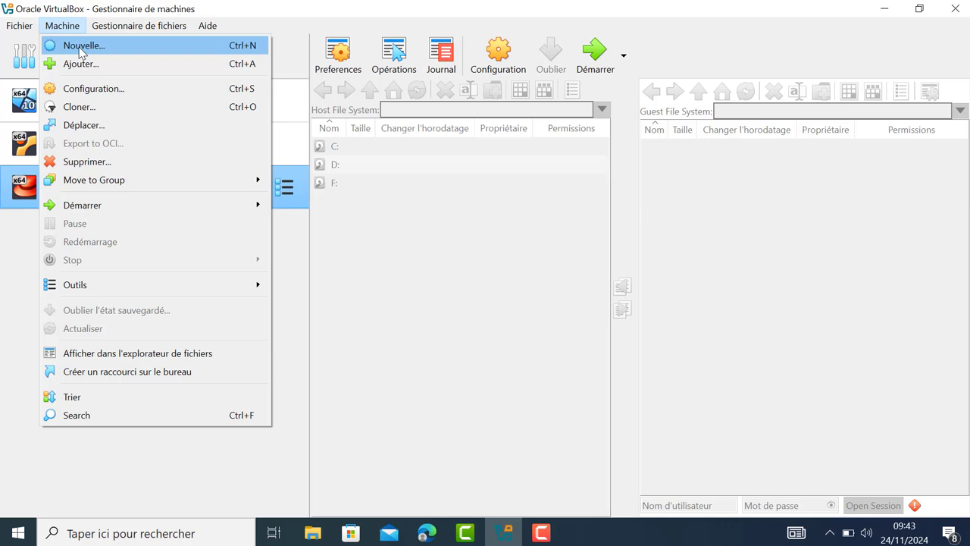
key(Escape)
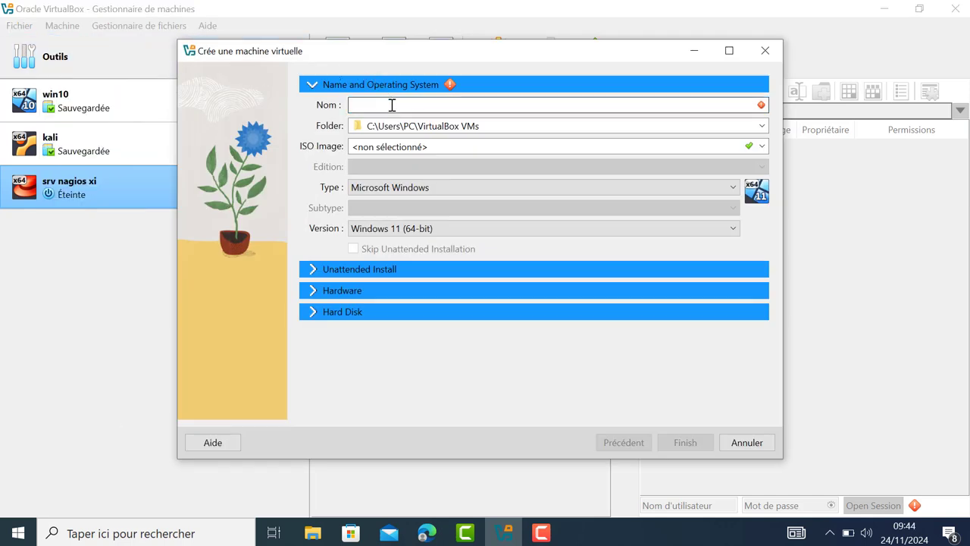
text(Win)
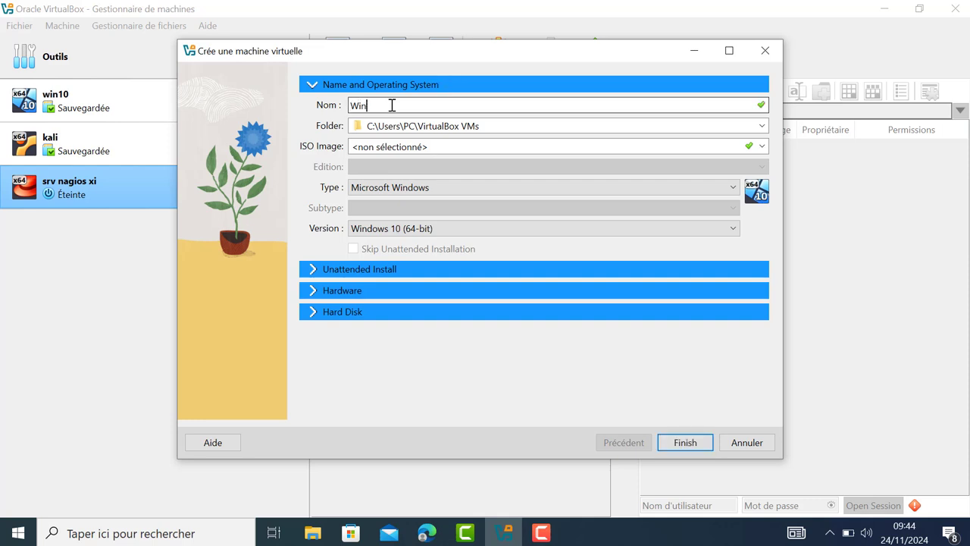
text(Server)
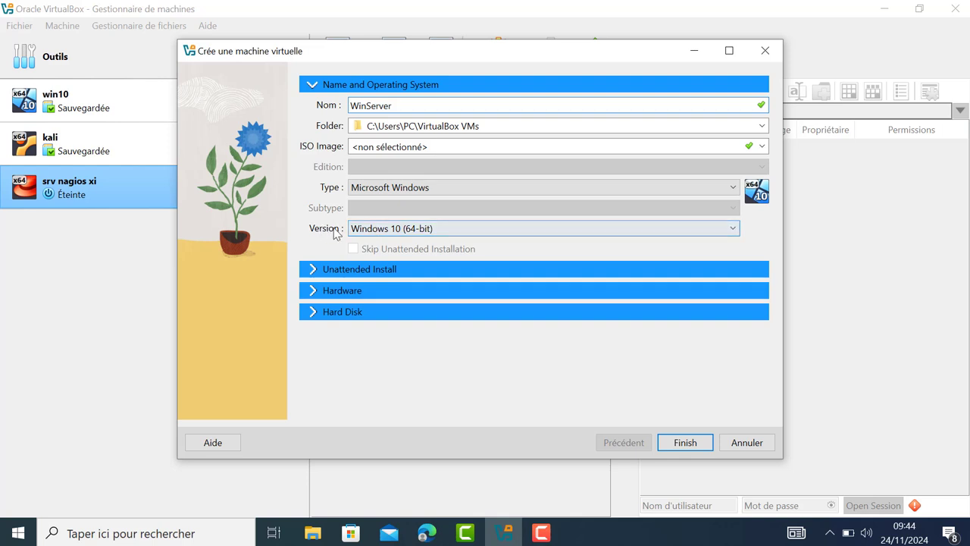
click(415, 231)
scroll(419, 302, down, 2)
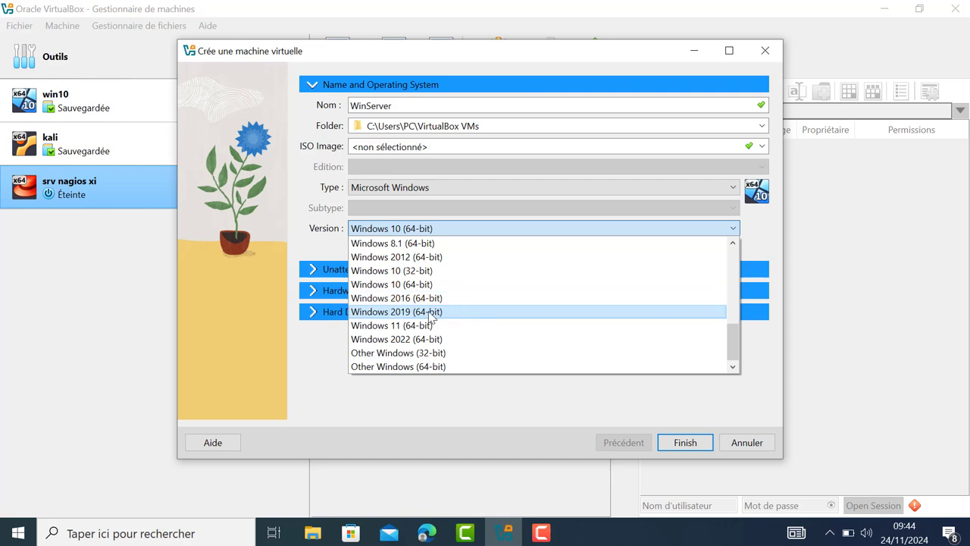
click(430, 312)
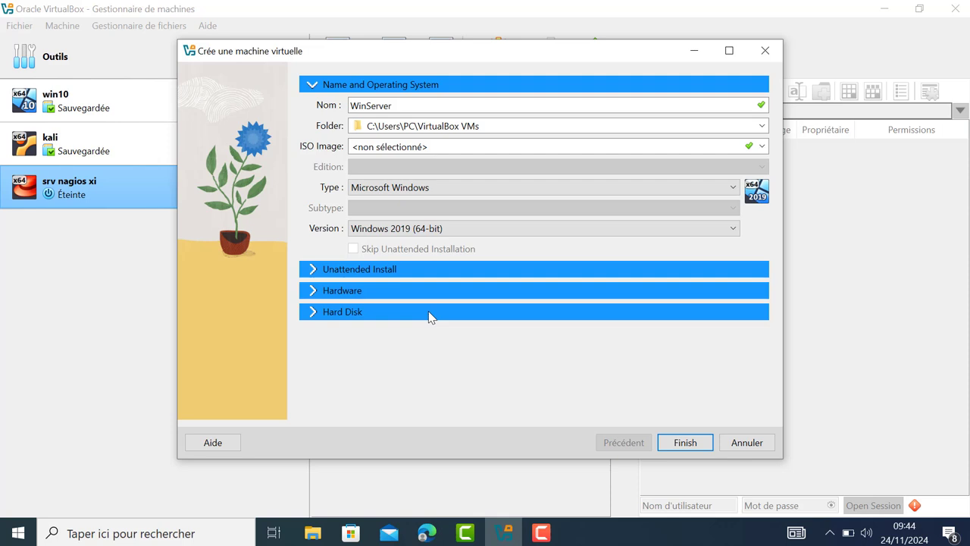
click(690, 448)
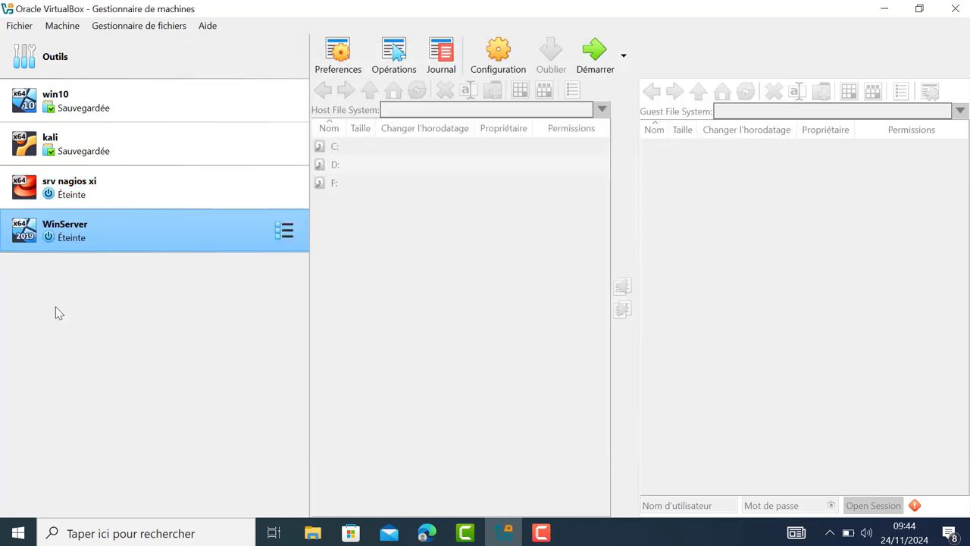
Attach SERVER_EVAL_x64FRE_fr-fr.iso to the empty optical drive of the WinServer machine and save its settings
click(498, 60)
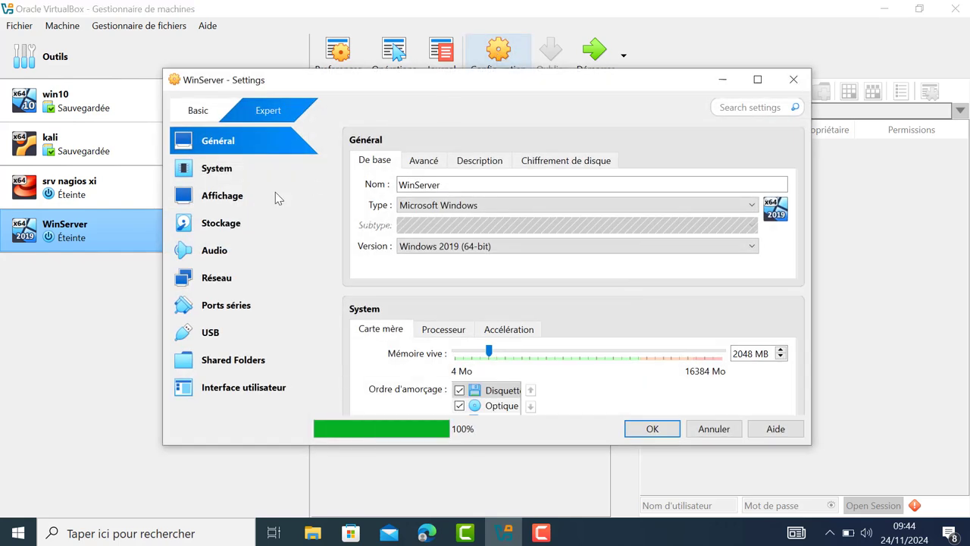
click(230, 229)
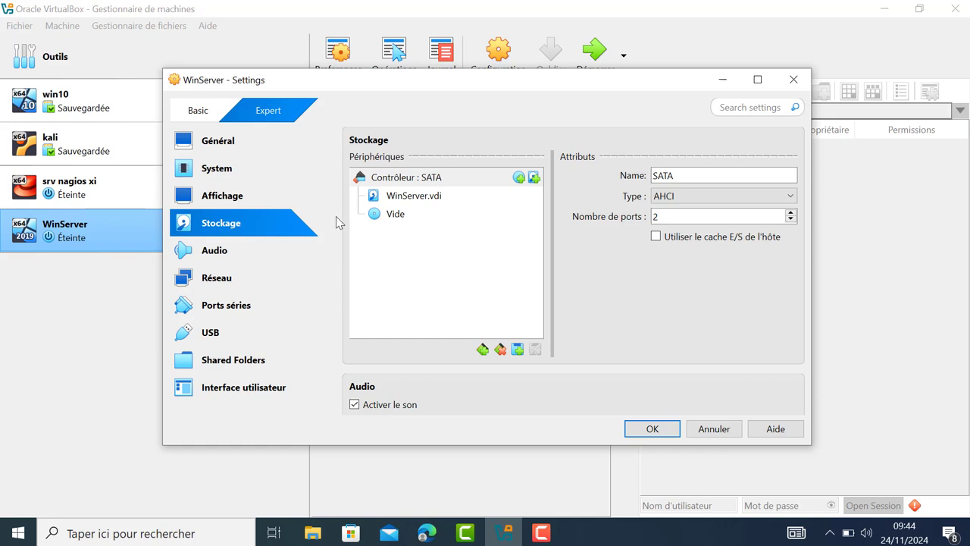
click(393, 216)
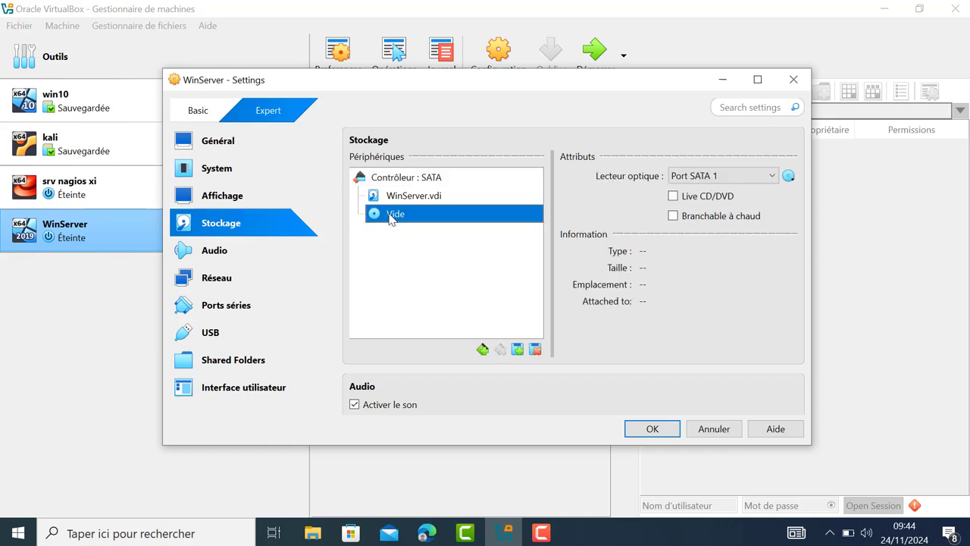
click(788, 177)
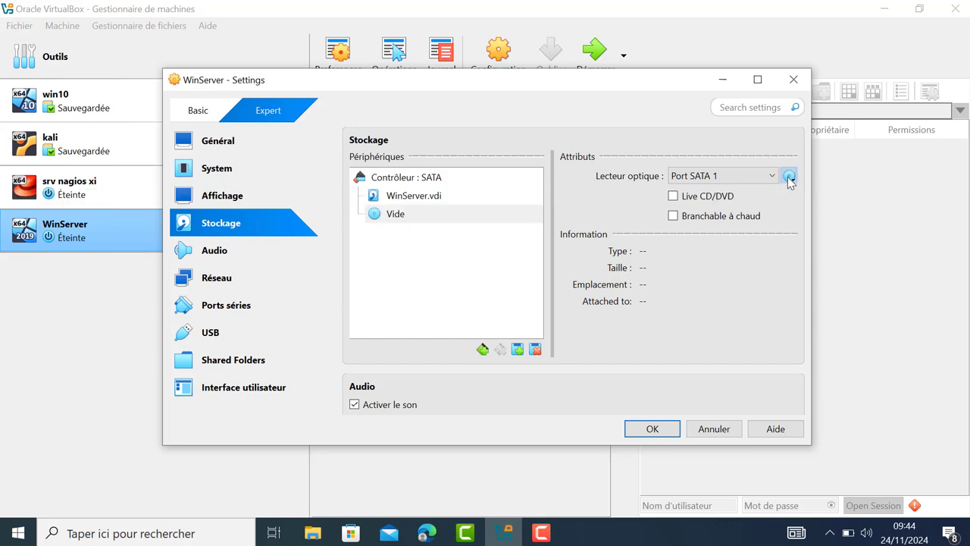
click(820, 215)
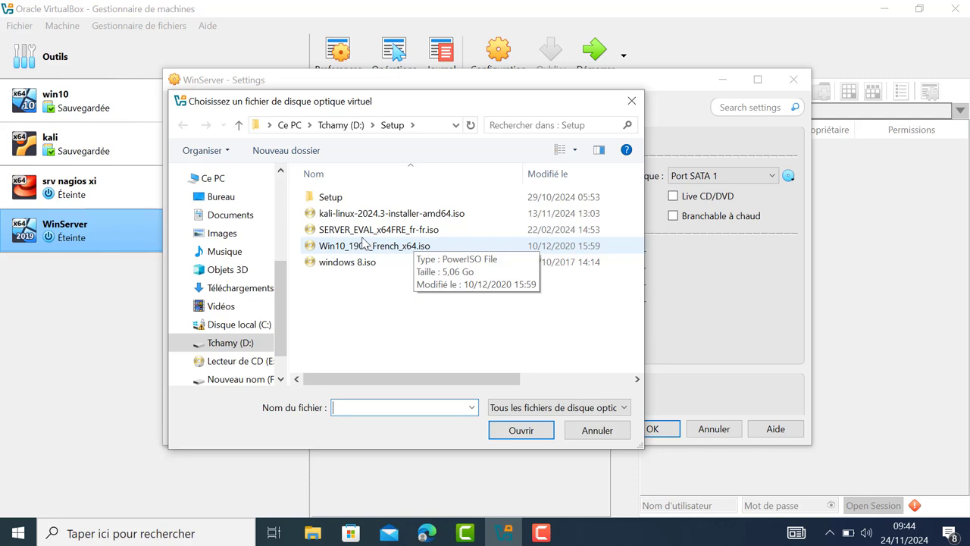
click(404, 232)
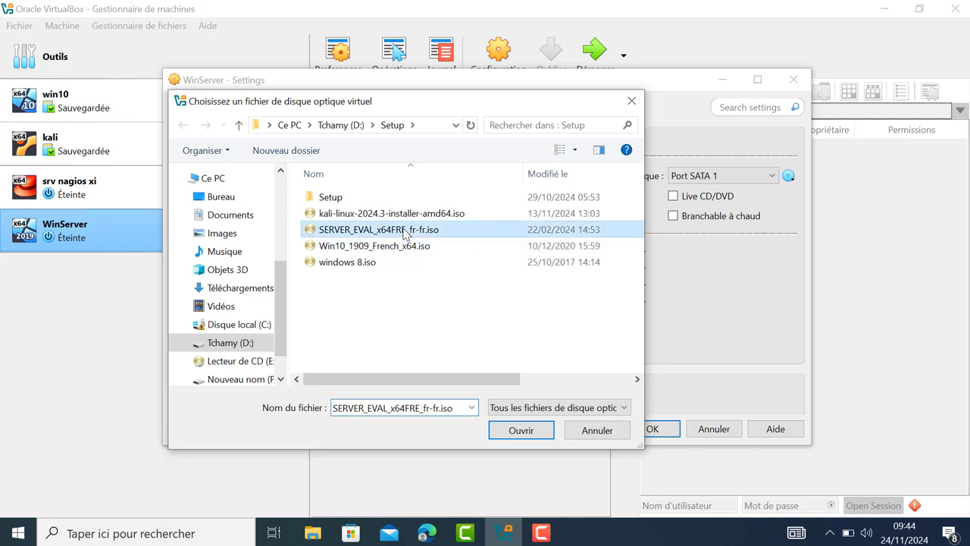
click(529, 433)
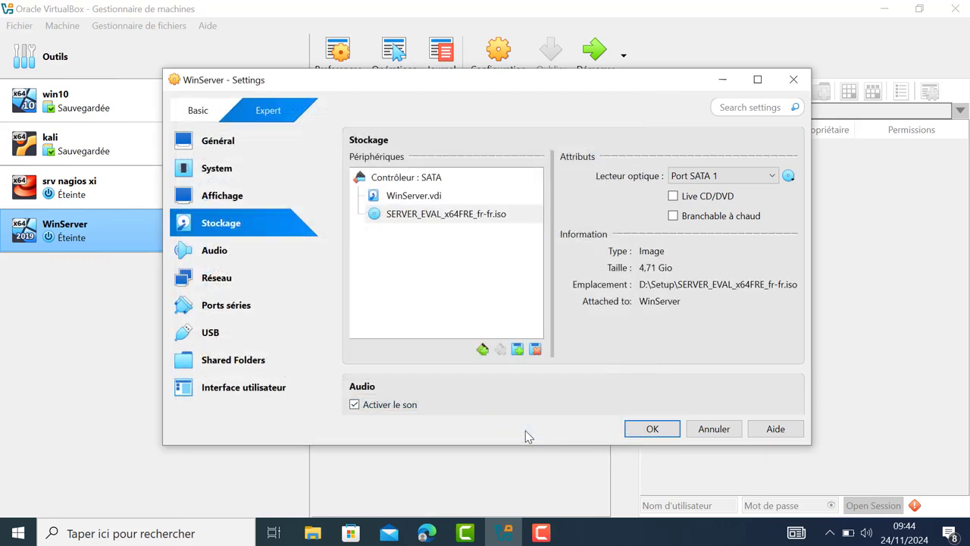
click(652, 429)
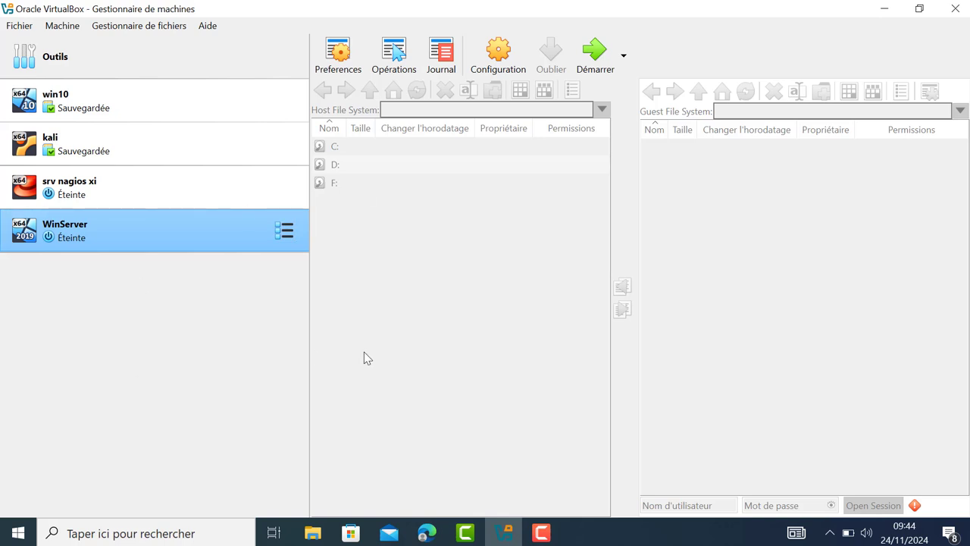
Start the WinServer machine, dismiss its notifications and move its window higher on the desktop
click(593, 58)
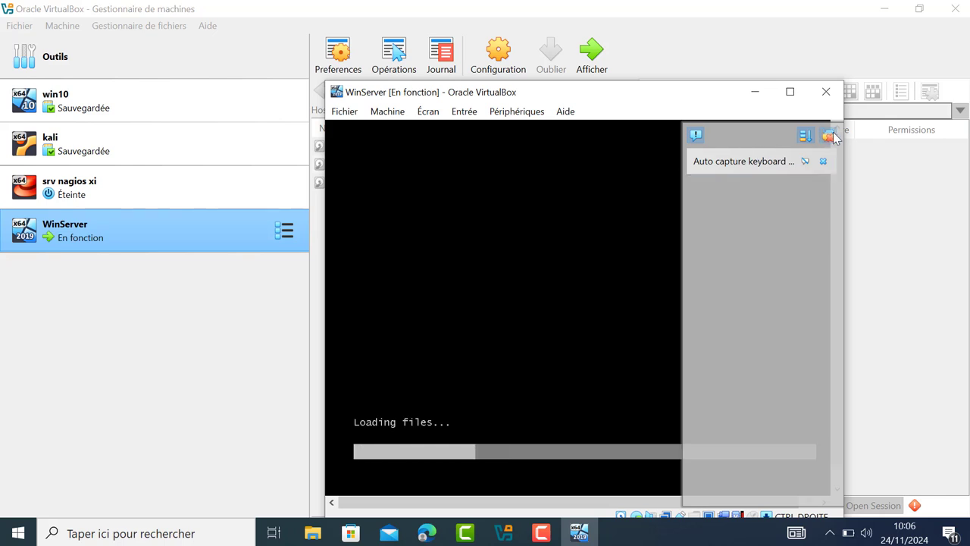
click(828, 135)
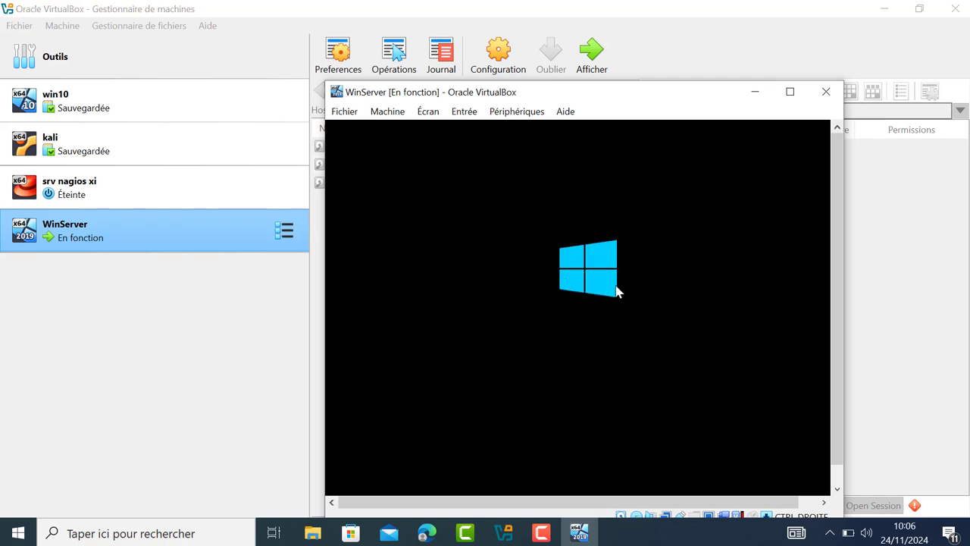
drag(651, 98, 628, 57)
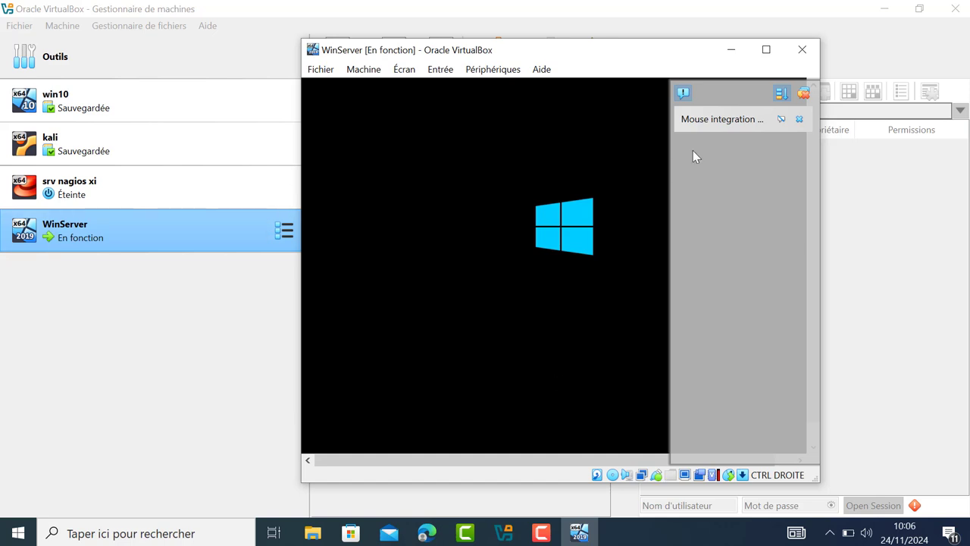
click(803, 93)
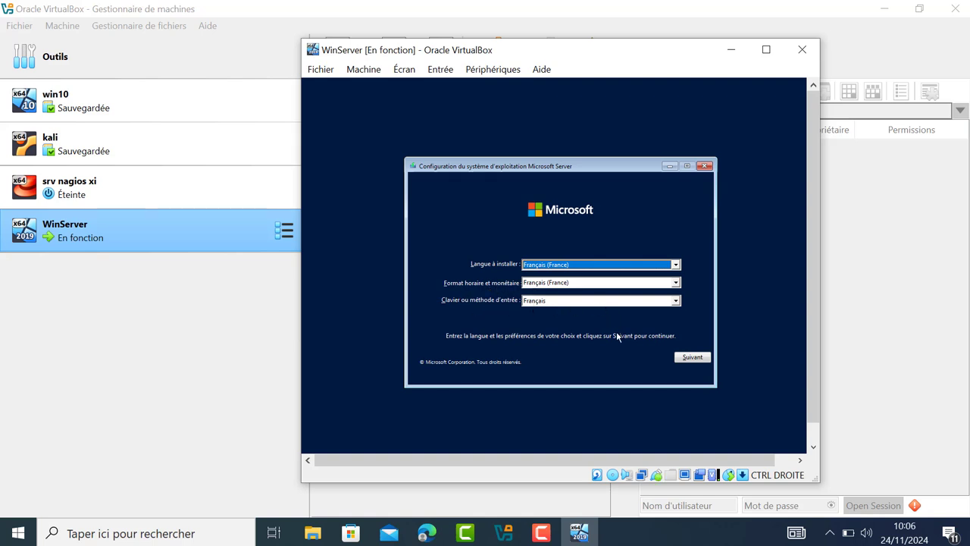
Start the server installation with the preset French language options and choose Windows Server 2022 Standard Evaluation with desktop experience
click(701, 357)
click(699, 358)
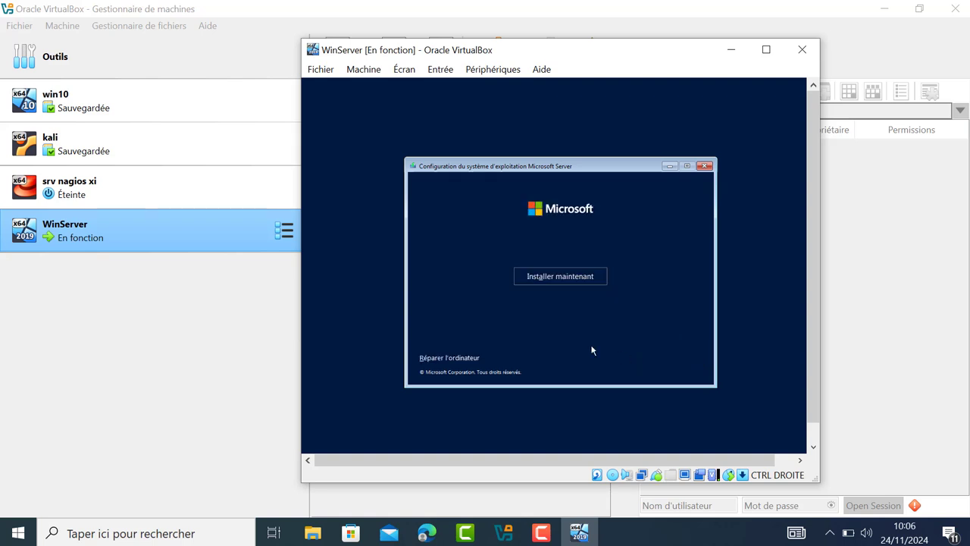
click(557, 277)
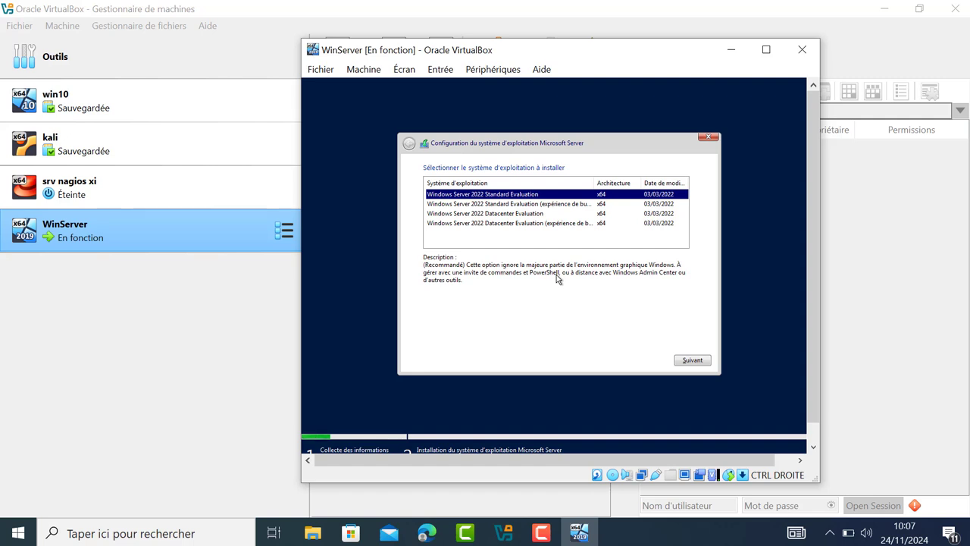
click(532, 205)
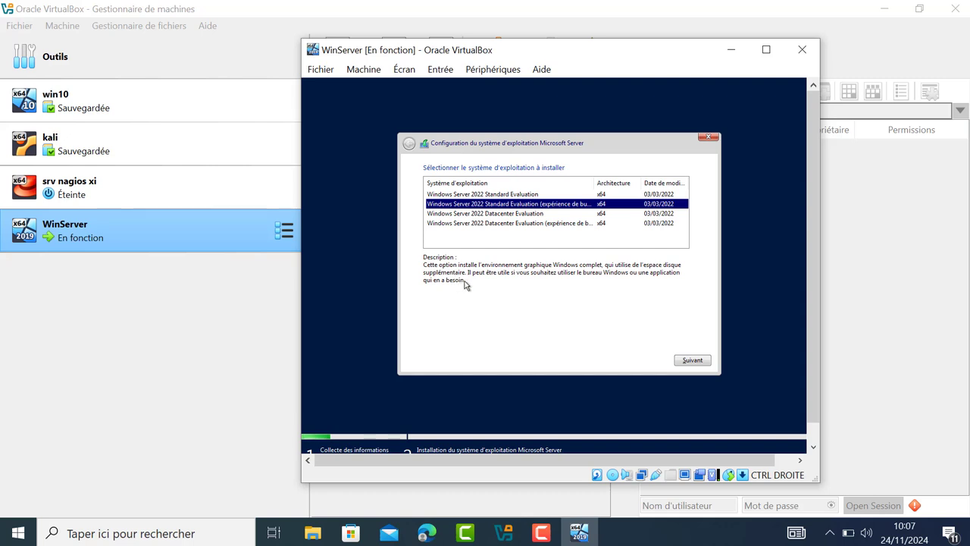
click(700, 361)
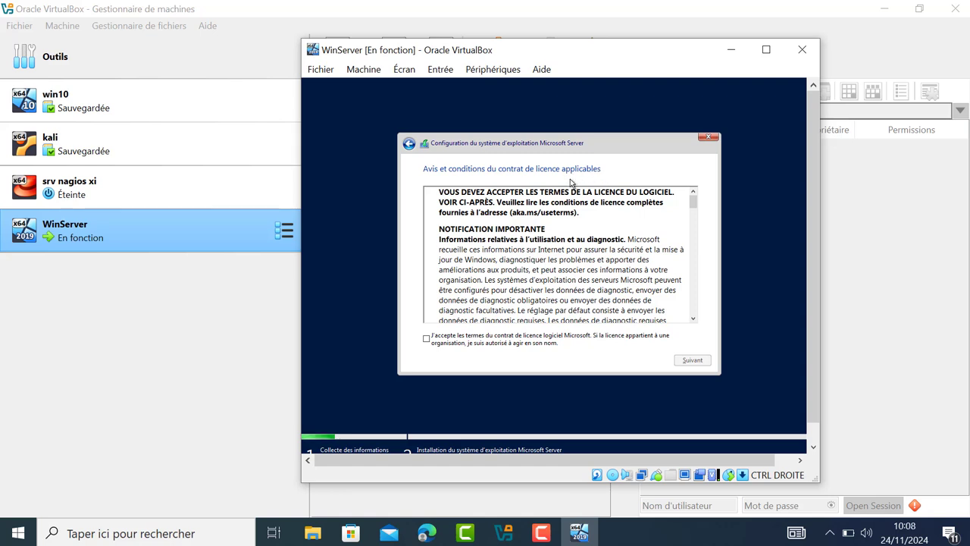
Accept the licence terms and launch a custom installation on the unallocated space of drive 0
click(426, 339)
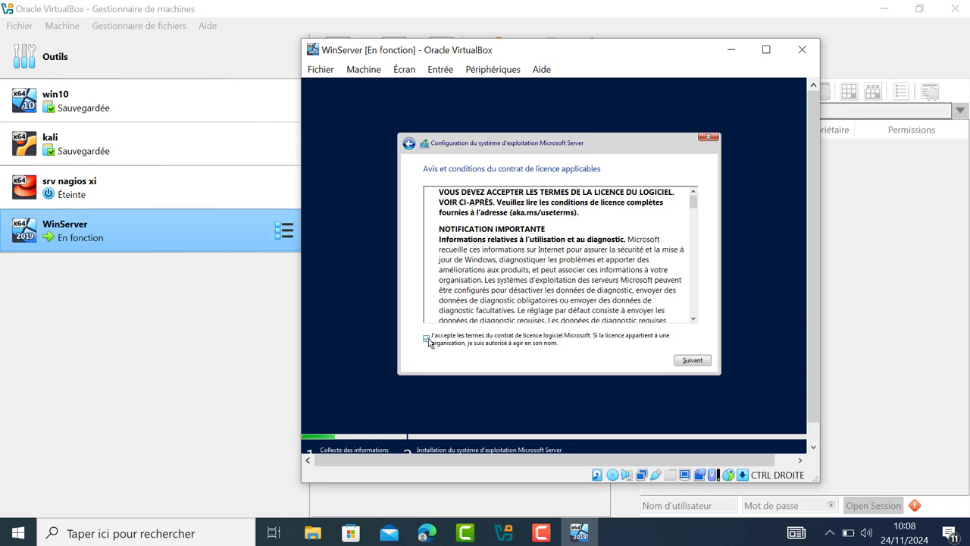
click(697, 361)
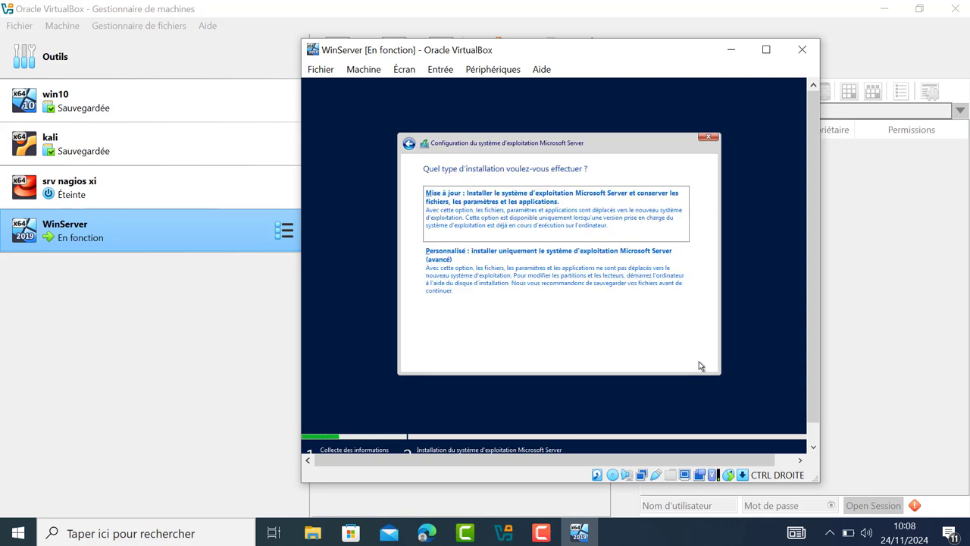
click(533, 269)
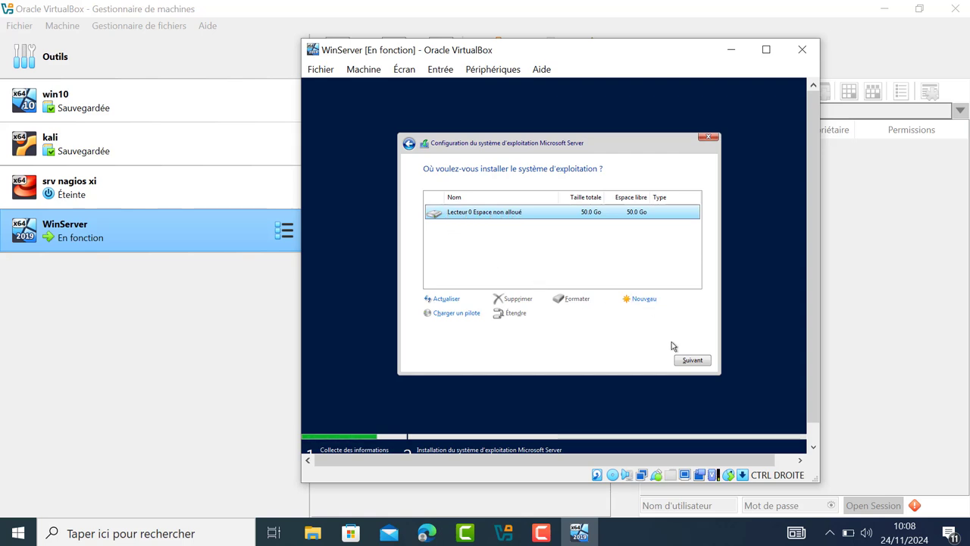
click(691, 360)
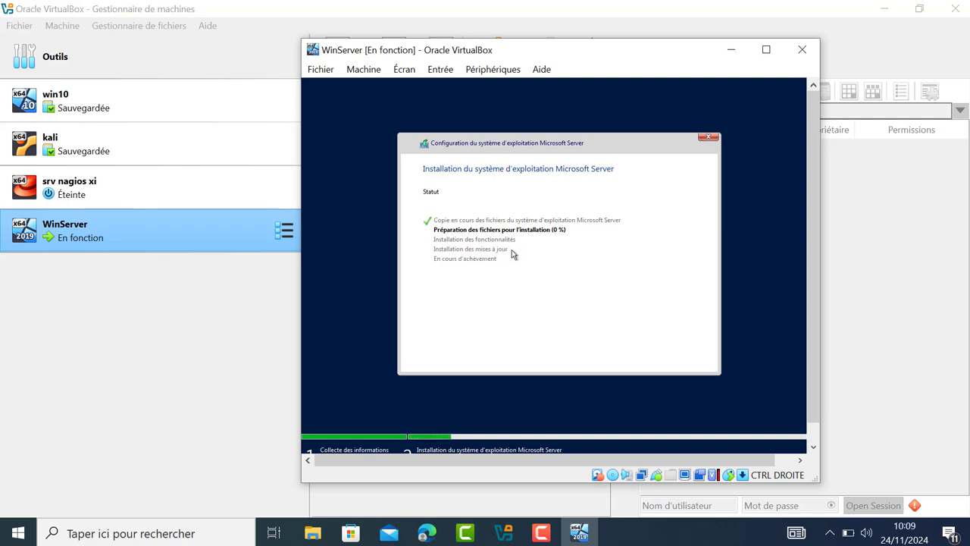
mouse_move(909, 485)
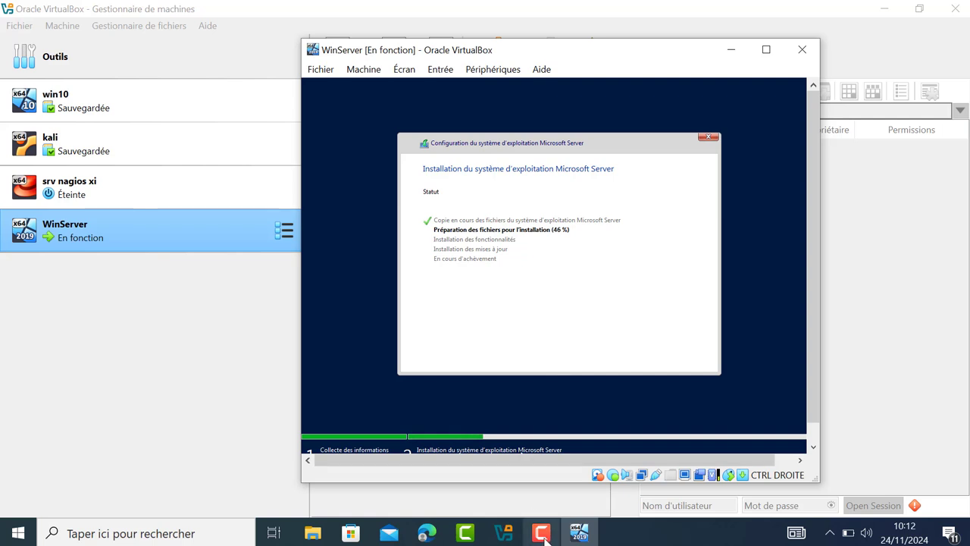
click(541, 534)
click(915, 480)
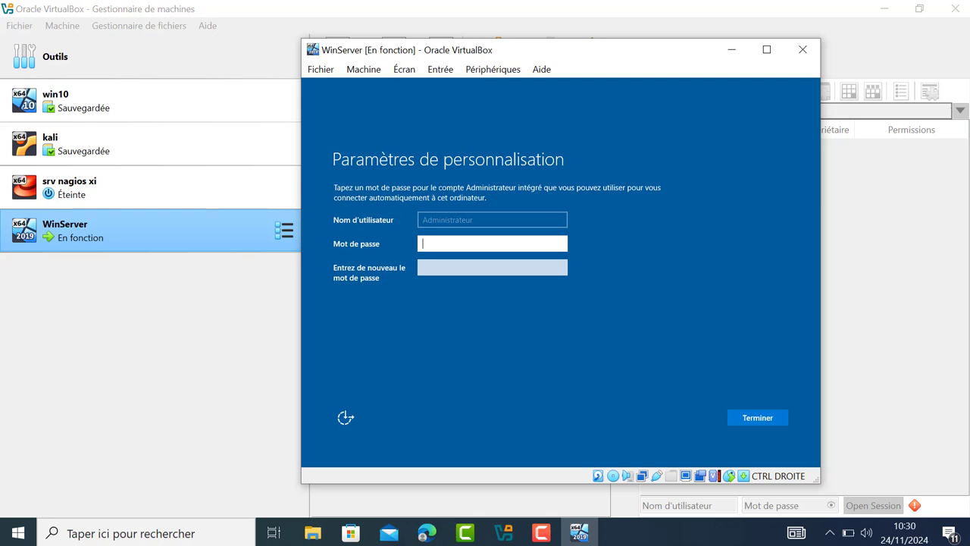
Enter and confirm the password for the built-in Administrateur account and finish the personalisation settings
text(•••••••••)
key(Caps_Lock)
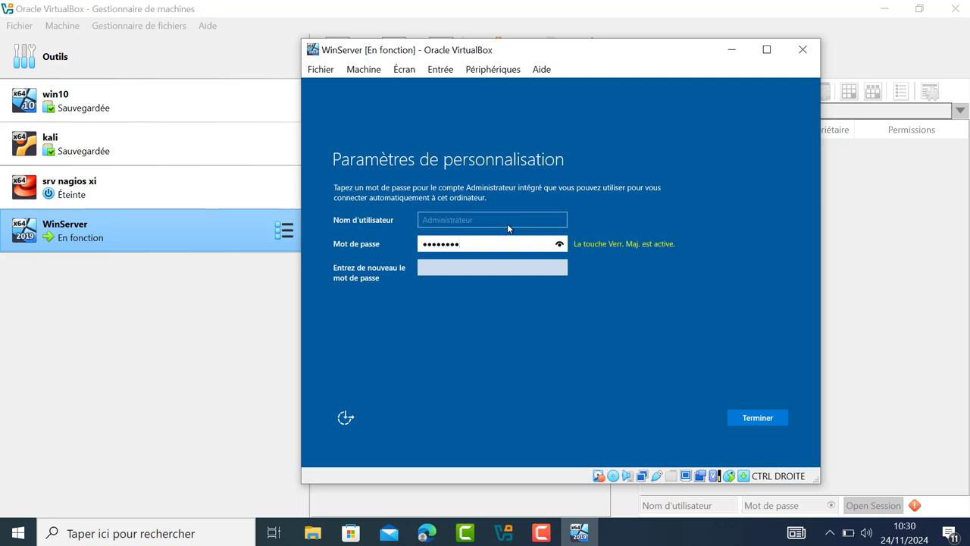
text(•••••)
click(498, 267)
text(••••••••••••)
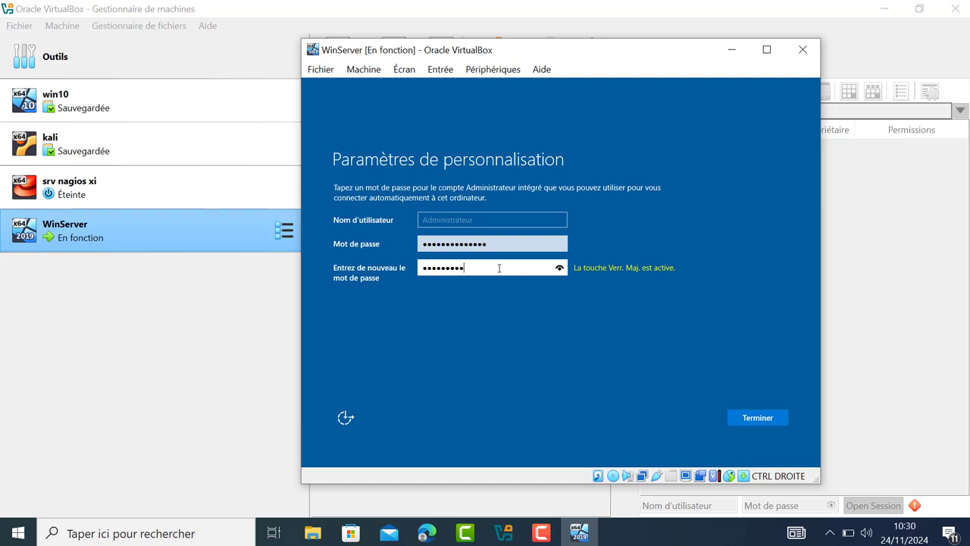
text(•)
click(764, 419)
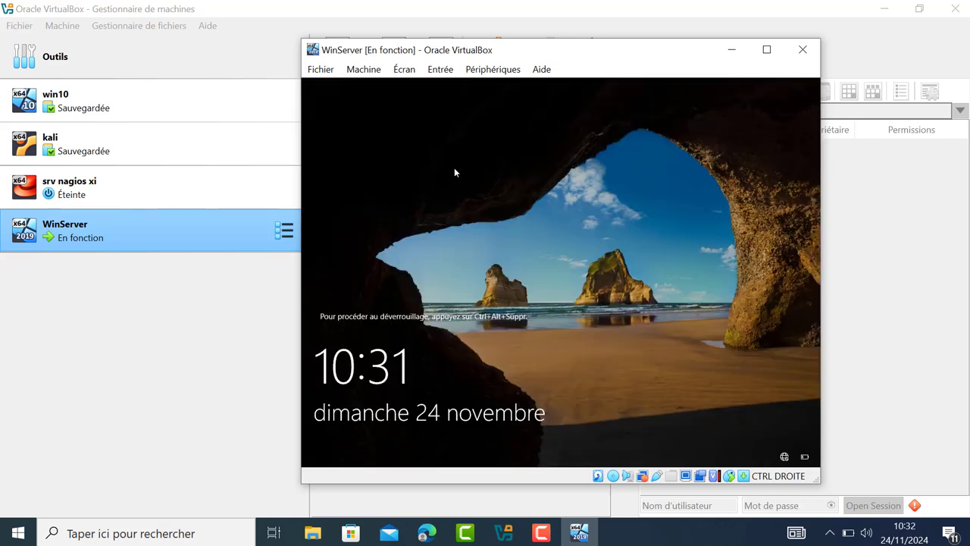
Send Ctrl-Alt-Del to the virtual machine to unlock it and sign in as Administrateur with the account password
click(442, 72)
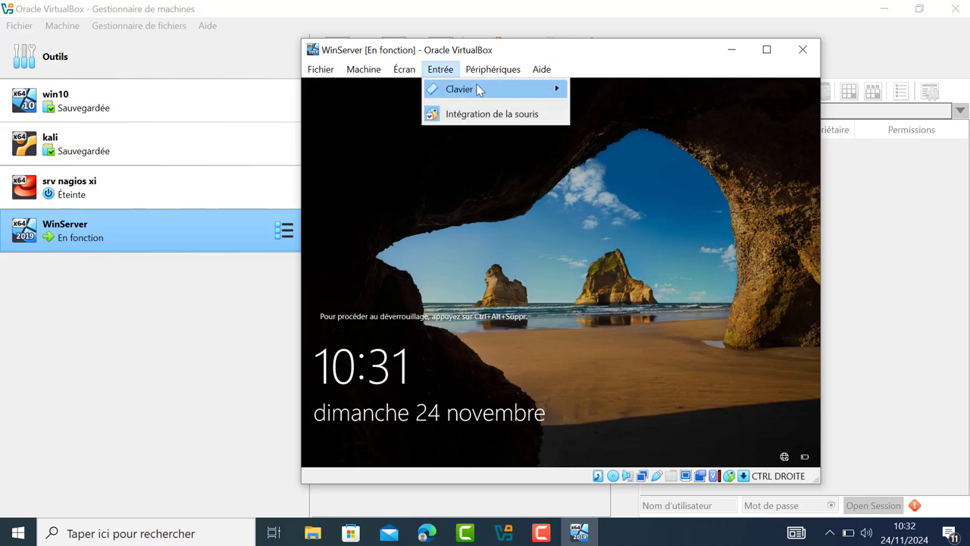
mouse_move(498, 89)
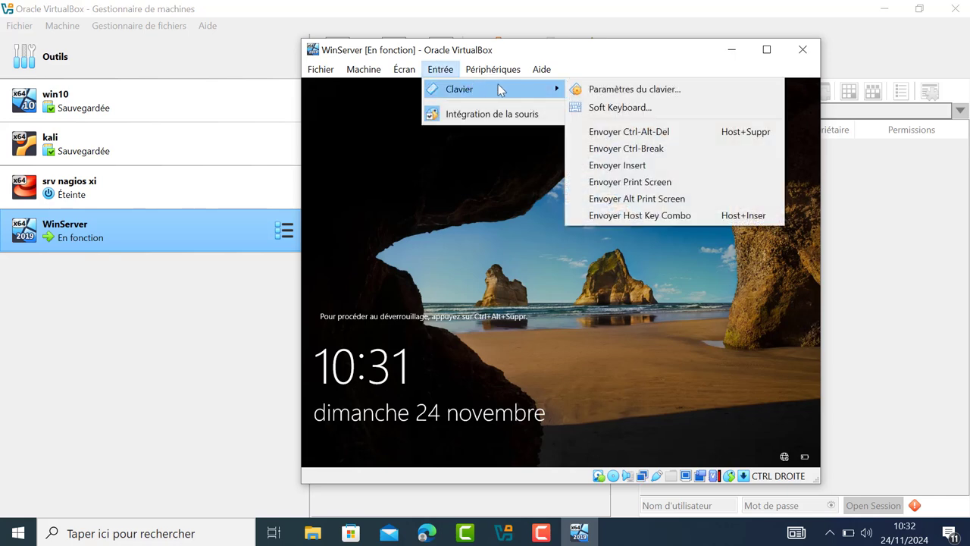
click(632, 131)
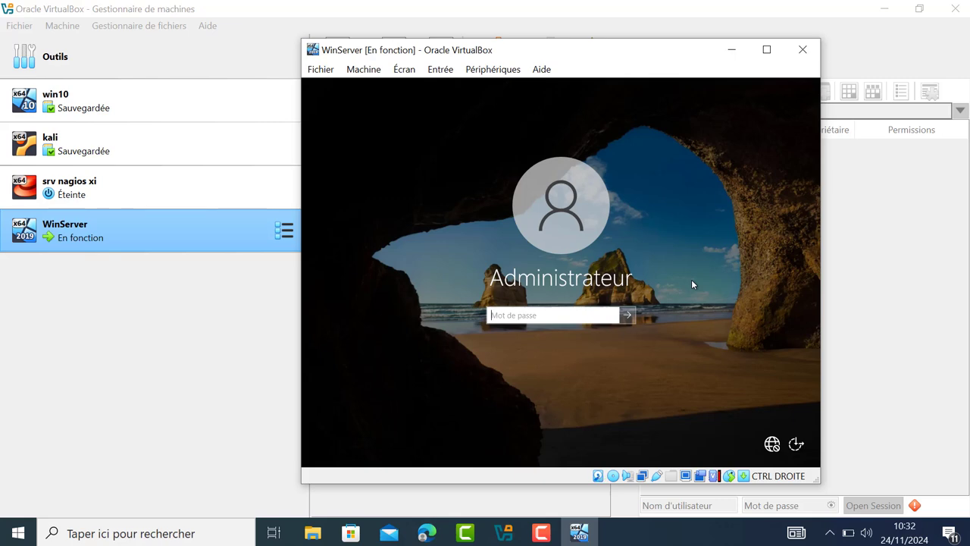
text(•••••••)
key(Caps_Lock)
text(••••)
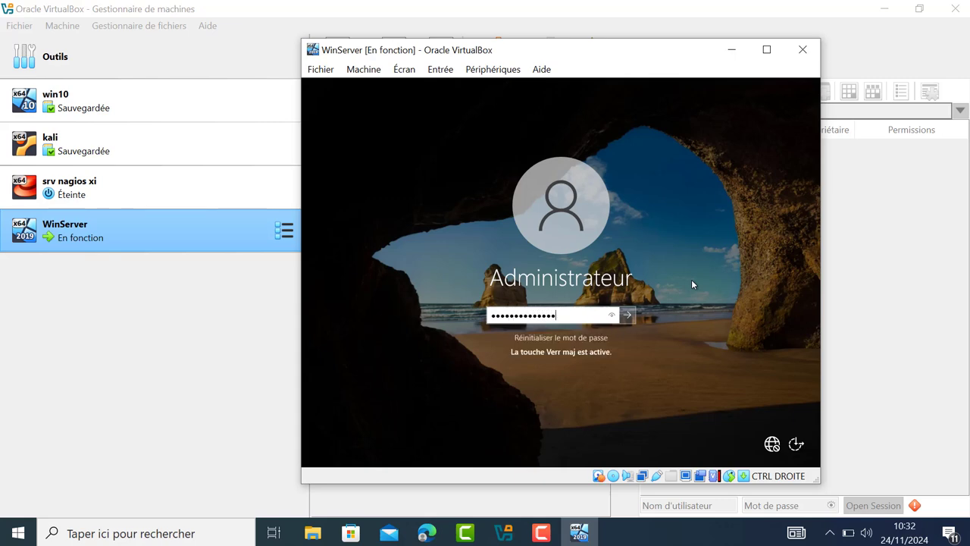
key(Return)
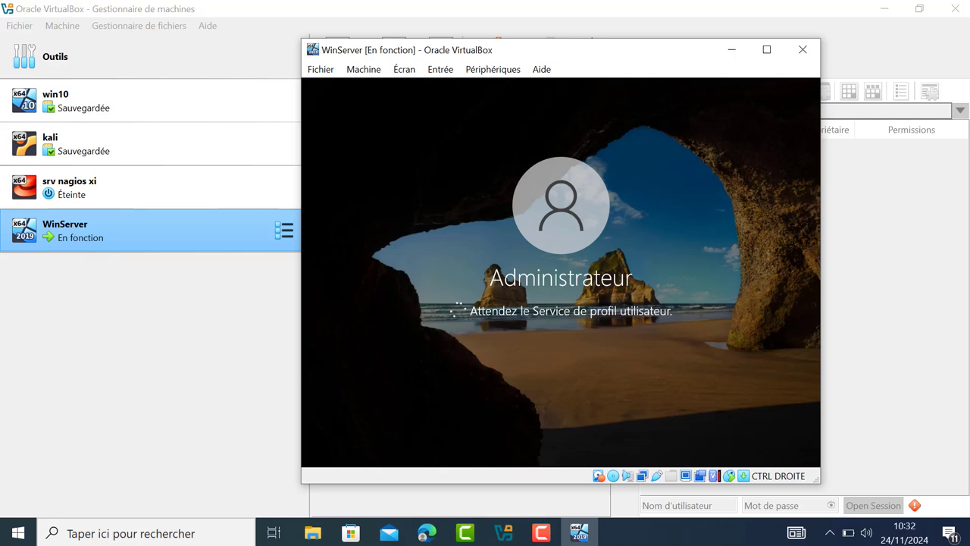